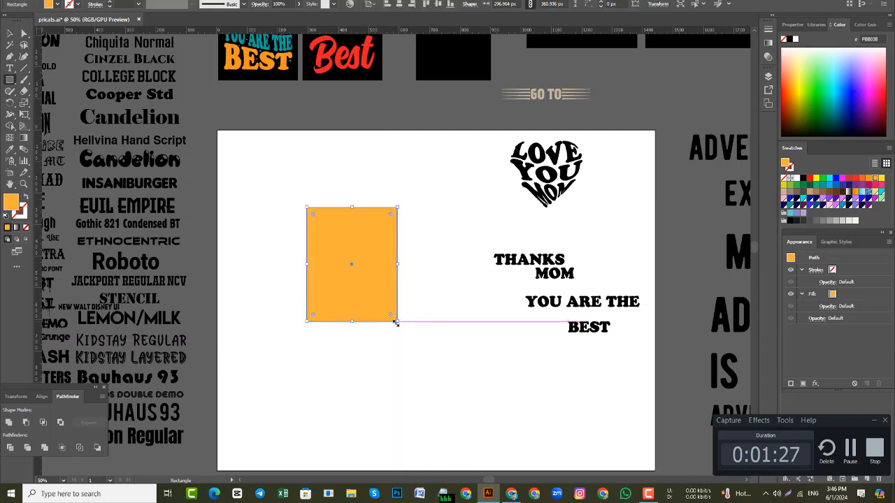
Step: Narrow the orange rectangle to about 206 px wide by moving one vertical side inward
key("a")
left_click(440, 315)
scroll(410, 295, "up", 1)
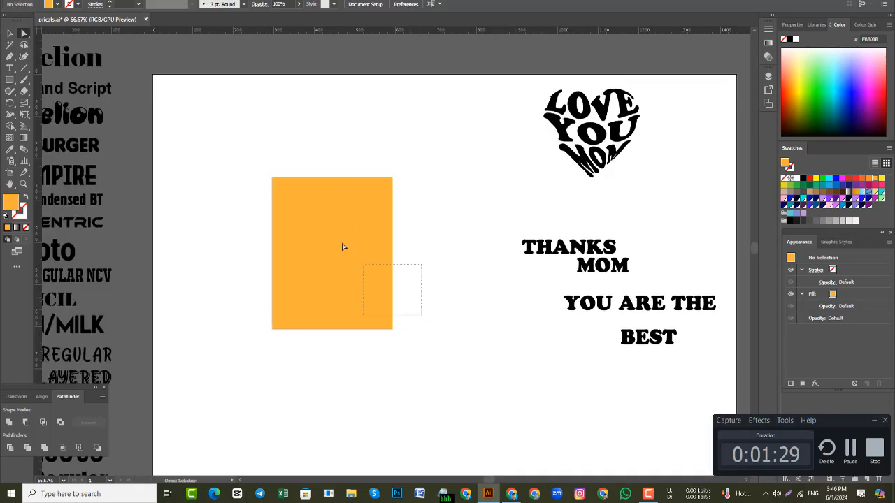
left_click_drag(394, 334, 375, 328)
key("ctrl+z")
left_click_drag(355, 92, 439, 332)
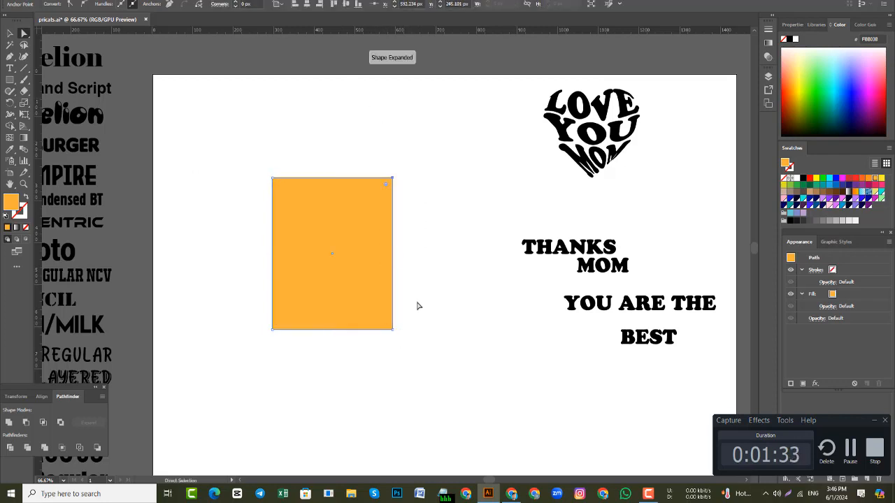
left_click_drag(360, 172, 465, 430)
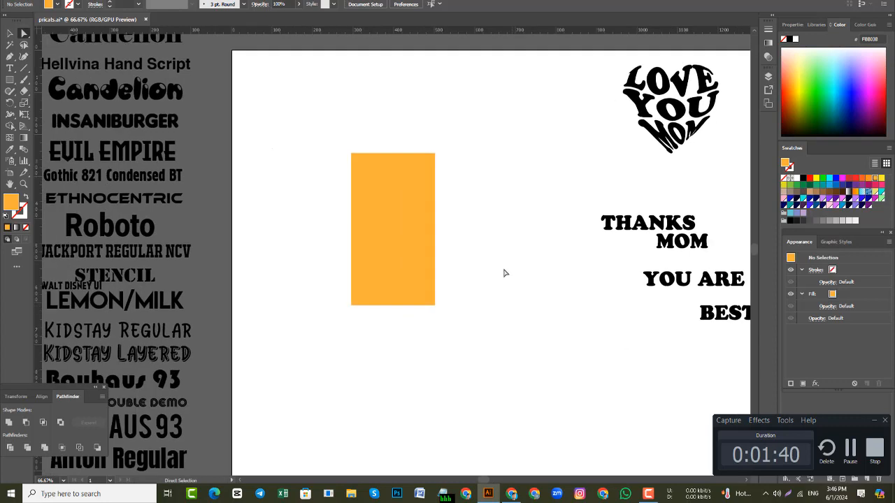
Step: Cut the orange rectangle into five stacked bands with four freehand wavy Knife cuts across its full width
scroll(480, 235, "up", 1)
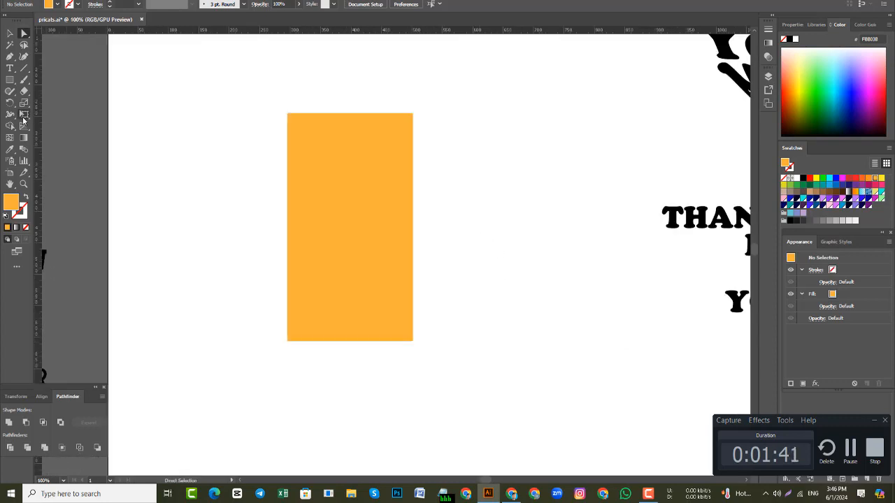
left_click(24, 90)
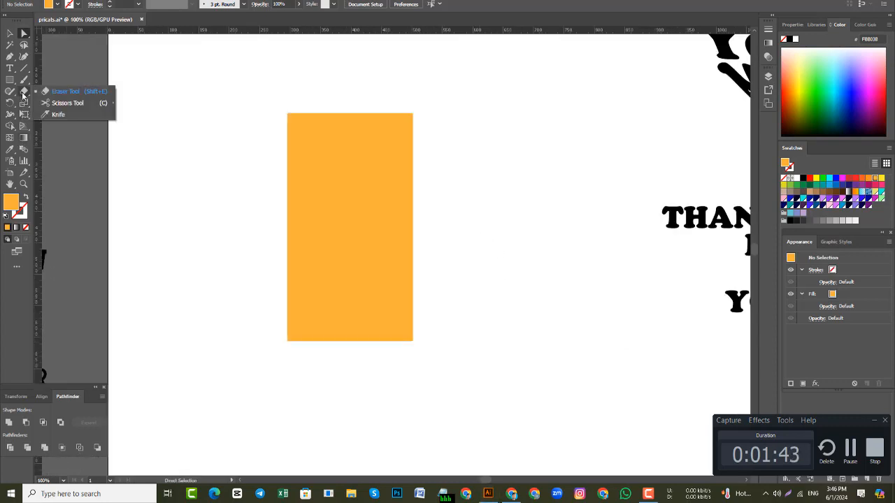
left_click(56, 115)
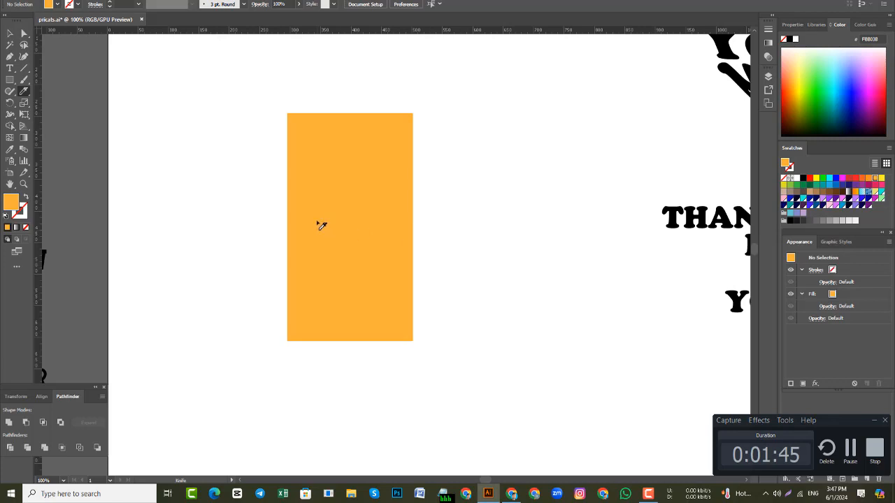
scroll(320, 224, "down", 1)
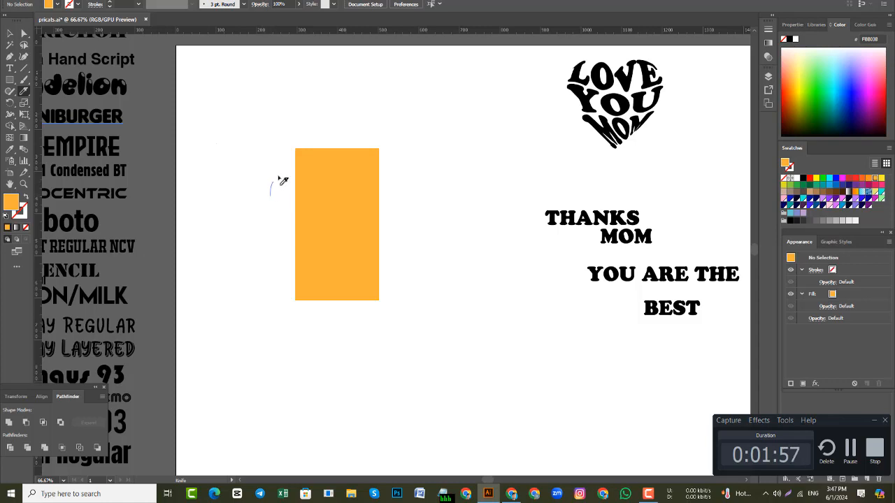
mouse_move(280, 179)
left_mouse_down()
mouse_move(358, 187)
mouse_move(398, 171)
left_mouse_up()
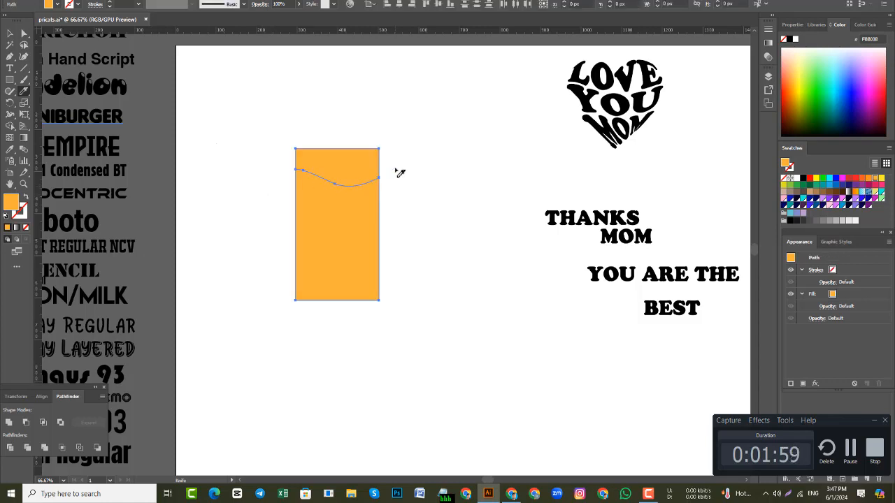
mouse_move(278, 204)
left_mouse_down()
mouse_move(289, 169)
mouse_move(349, 178)
mouse_move(400, 179)
left_mouse_up()
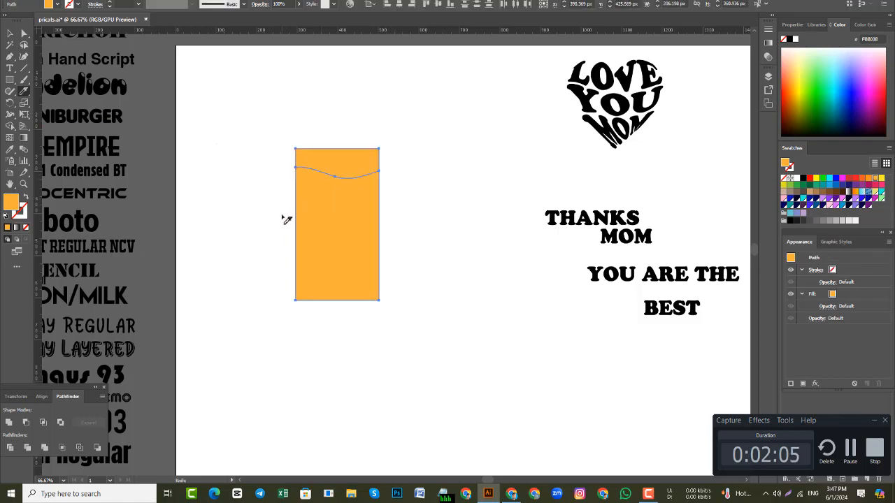
left_click_drag(283, 216, 309, 204)
left_click_drag(400, 203, 403, 205)
left_click_drag(342, 243, 391, 240)
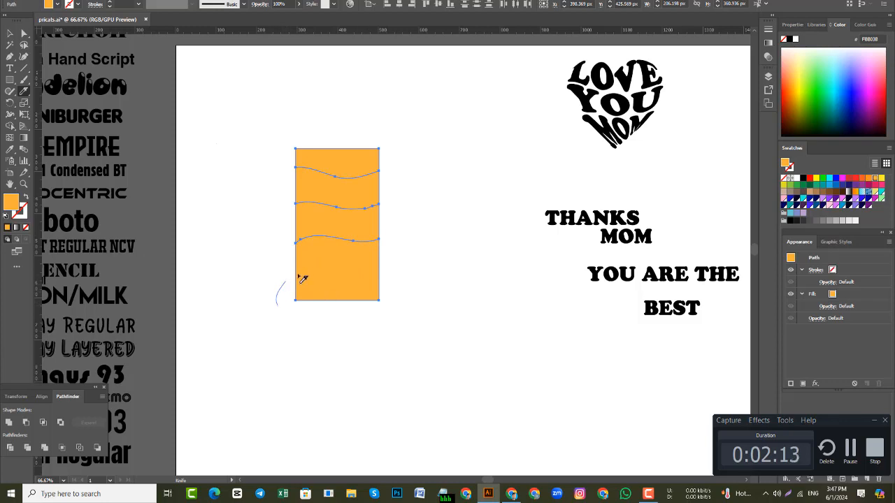
left_click_drag(300, 278, 382, 271)
Step: Delete the lowest piece of the cut rectangle, the one with the straight lower edge
left_click(24, 33)
left_click(354, 295)
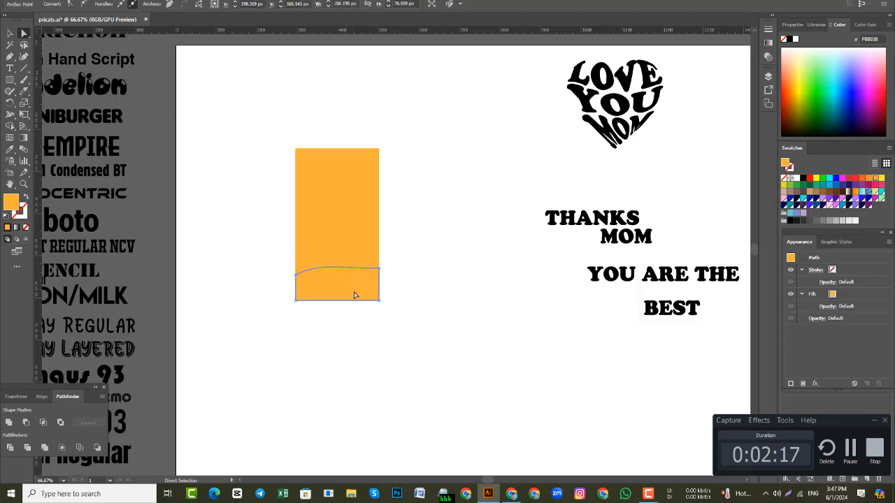
key("Delete")
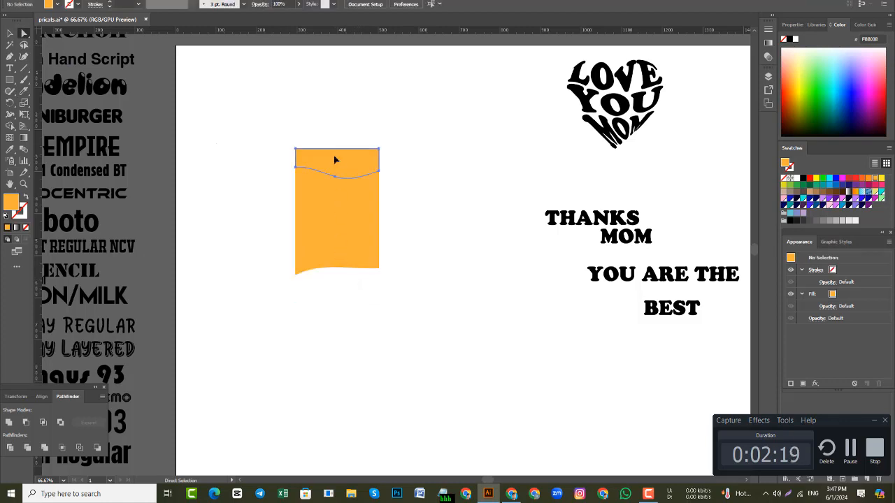
Step: Move the top orange band up 10 px and the bottom band down 10 px to open white gaps
left_click_drag(334, 161, 351, 190)
key("ctrl+z")
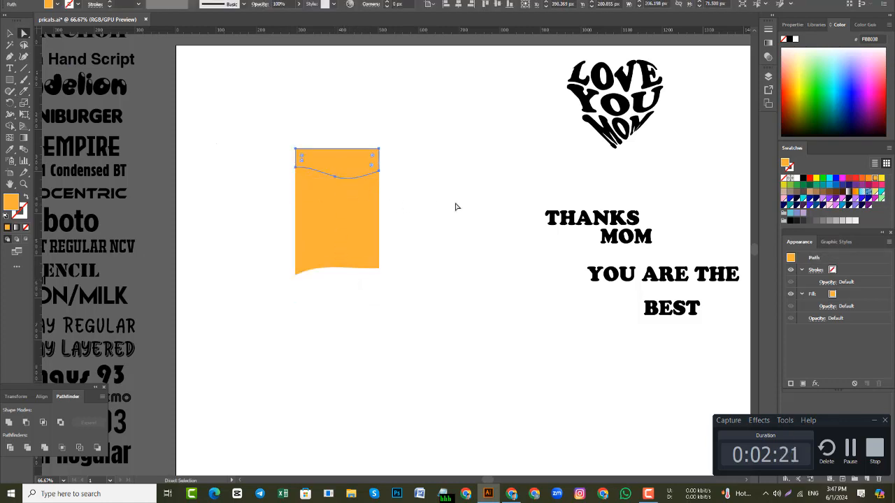
key("ctrl+z")
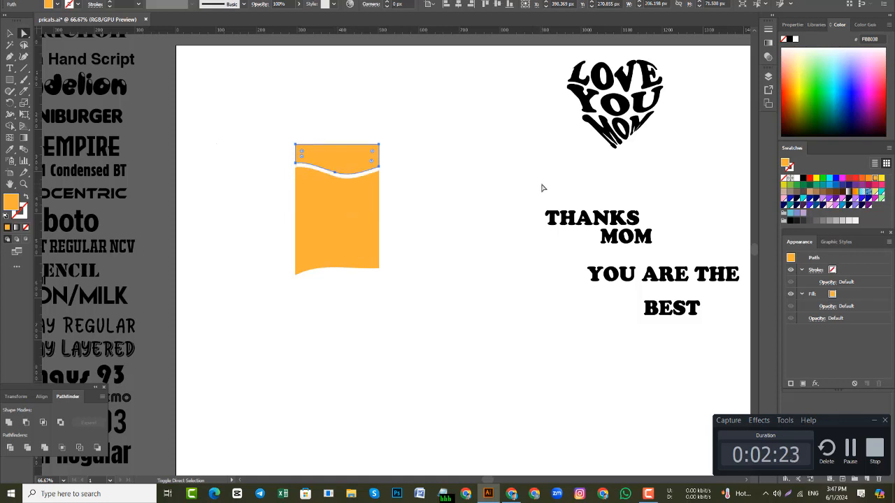
left_click(351, 265)
left_click_drag(355, 266, 373, 228)
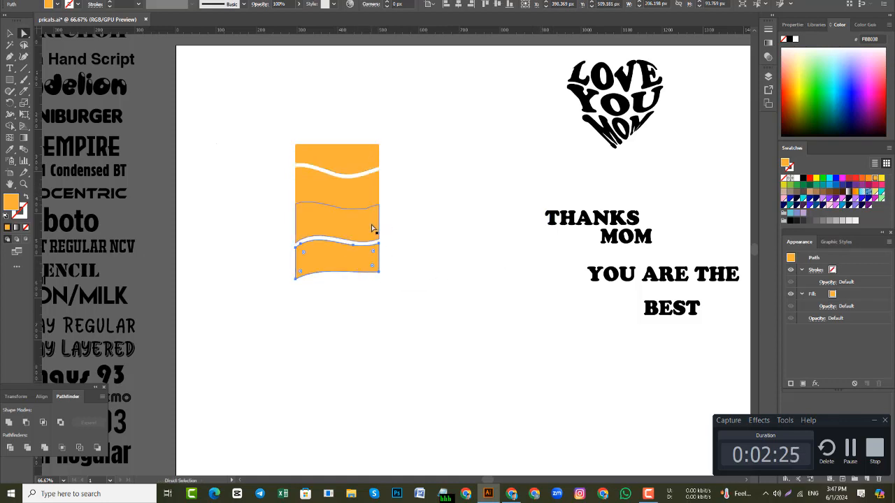
Step: Move the two lower orange bands together down 10 px to open a gap between the middle bands
left_click_drag(401, 286, 338, 228)
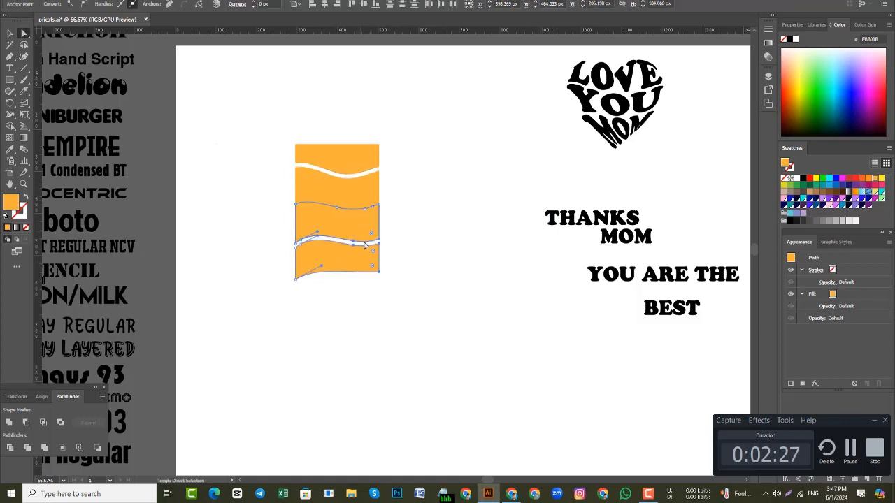
left_click(397, 304)
left_click_drag(355, 300, 318, 230)
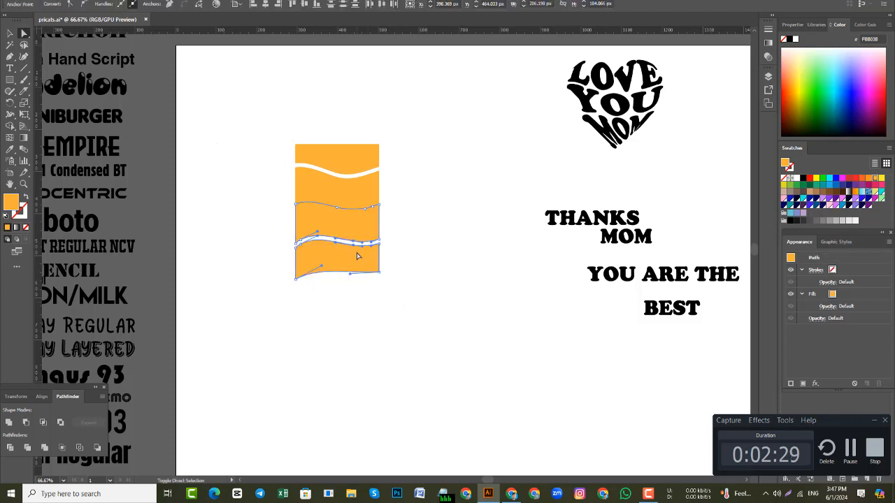
left_click(9, 32)
left_click(415, 352)
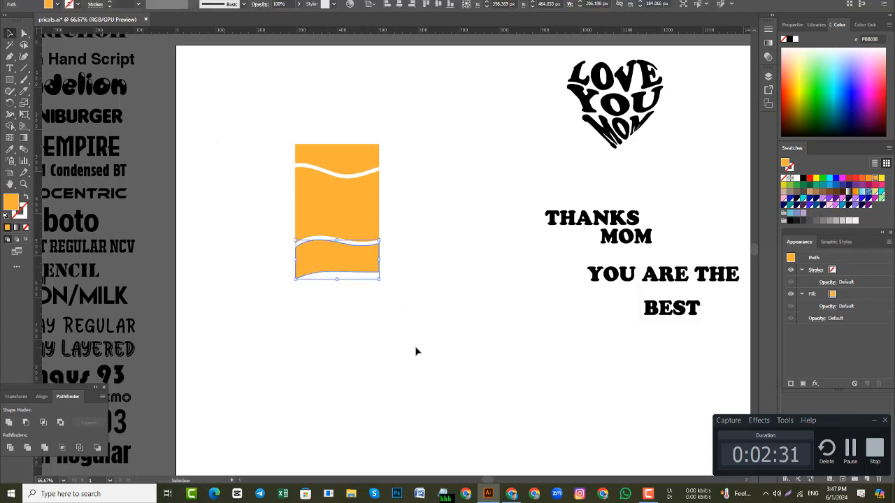
left_click(347, 275)
left_click(346, 221, "shift")
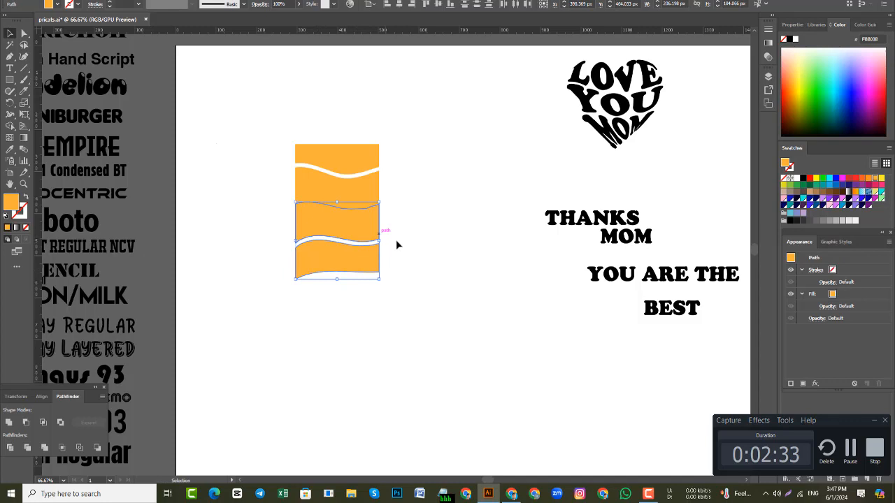
key("shift+Down")
left_click(437, 282)
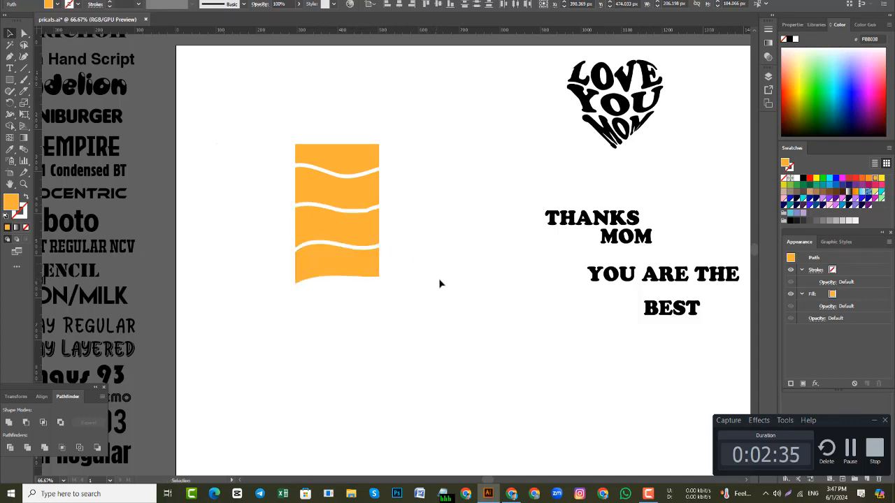
Step: Move the THANKS text from beside MOM onto the top orange band
left_click_drag(450, 262, 497, 281)
left_click_drag(627, 240, 539, 183)
scroll(478, 173, "up", 1)
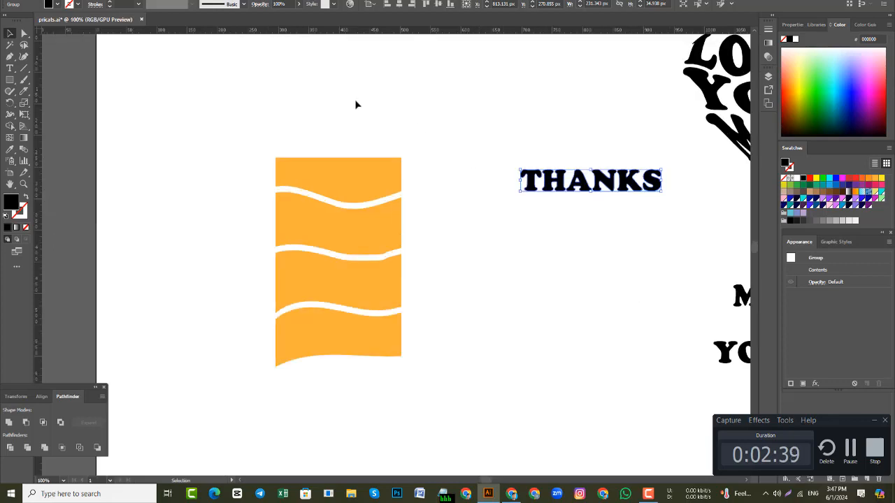
left_click_drag(337, 96, 398, 179)
scroll(457, 190, "down", 1)
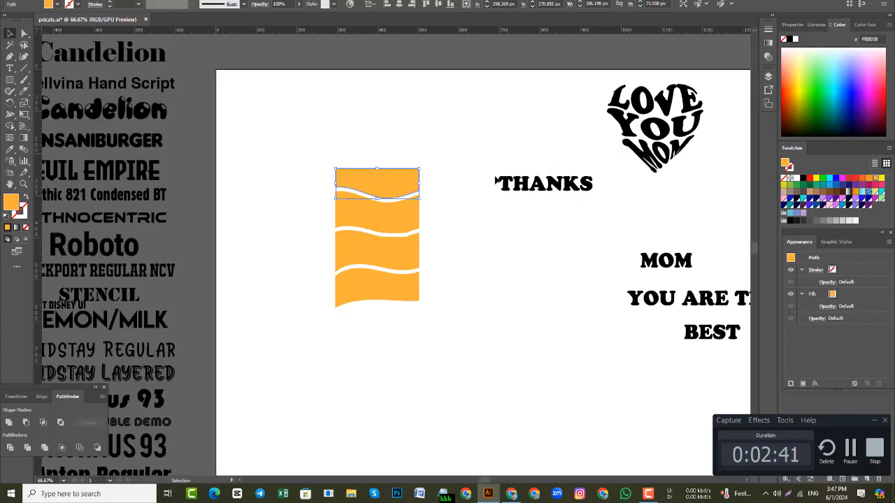
left_click_drag(517, 186, 363, 183)
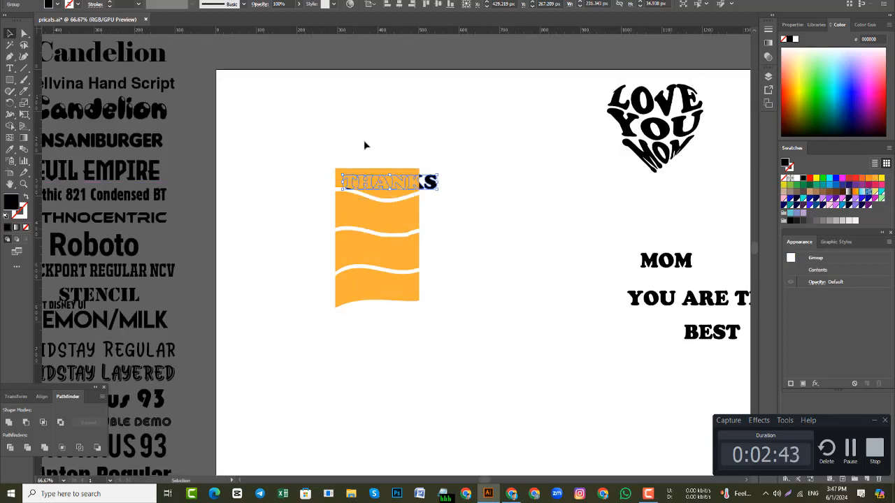
Step: Bring the THANKS text to the front, above the top orange band
left_click_drag(355, 138, 419, 178)
left_click(471, 177)
left_click(435, 183)
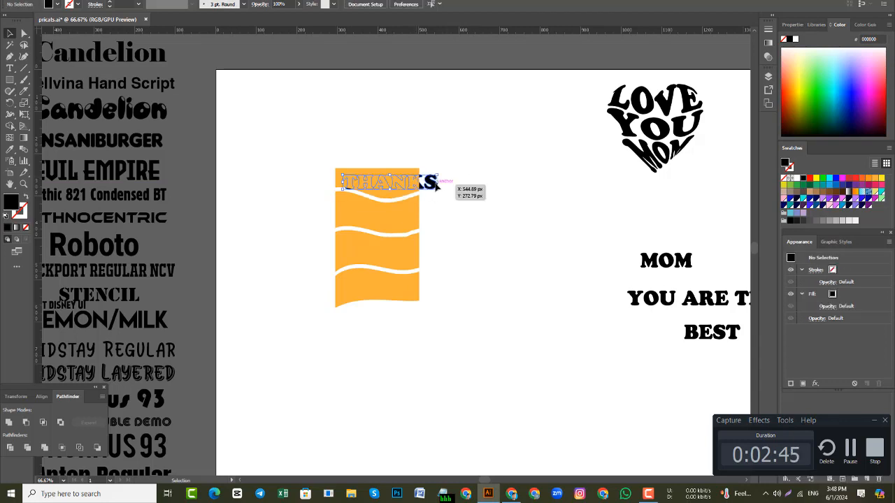
right_click(435, 183)
mouse_move(489, 302)
left_click(563, 303)
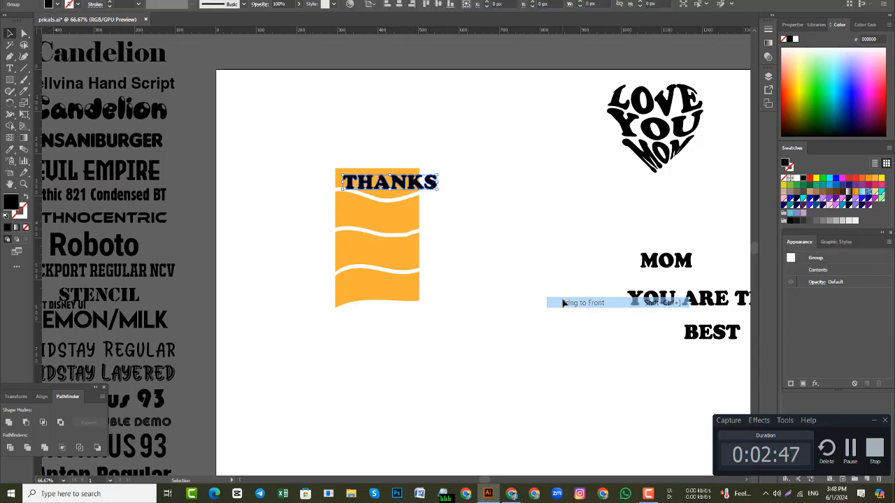
Step: Align the THANKS text to the horizontal and vertical centre of the top orange band
left_click_drag(400, 160, 432, 182)
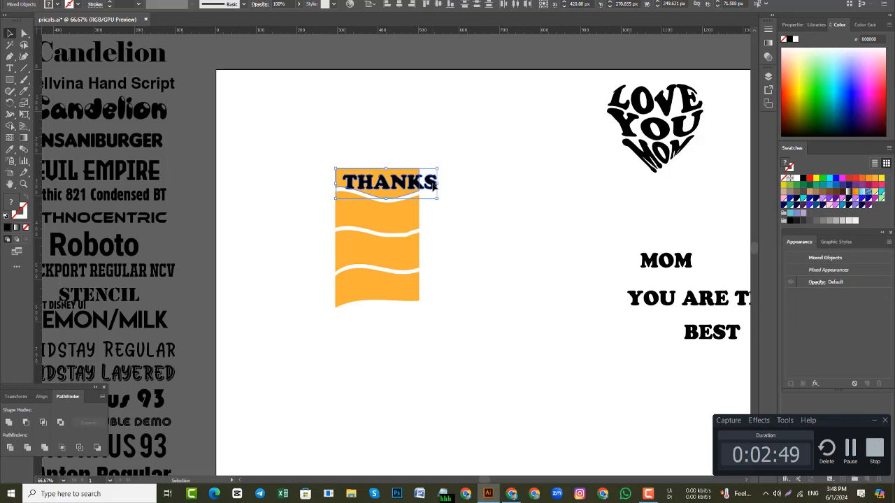
left_click(455, 188)
left_click_drag(383, 142, 435, 180)
left_click(409, 187)
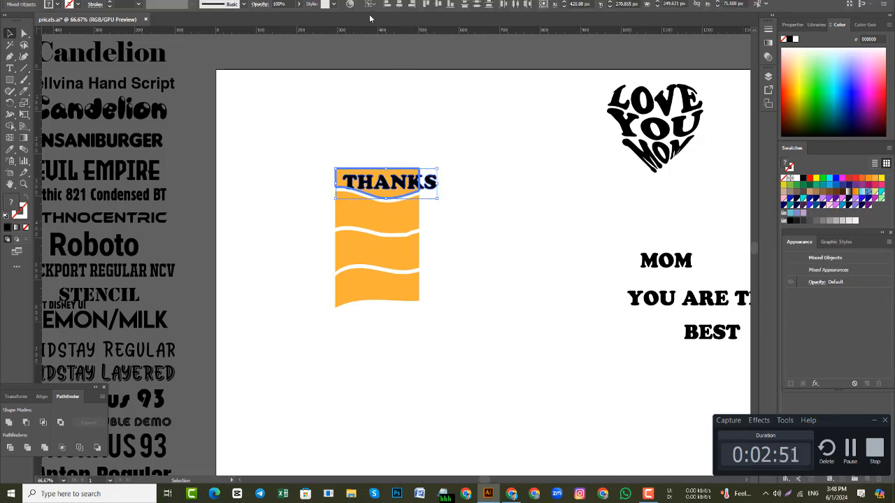
left_click(399, 7)
left_click_drag(383, 121, 410, 188)
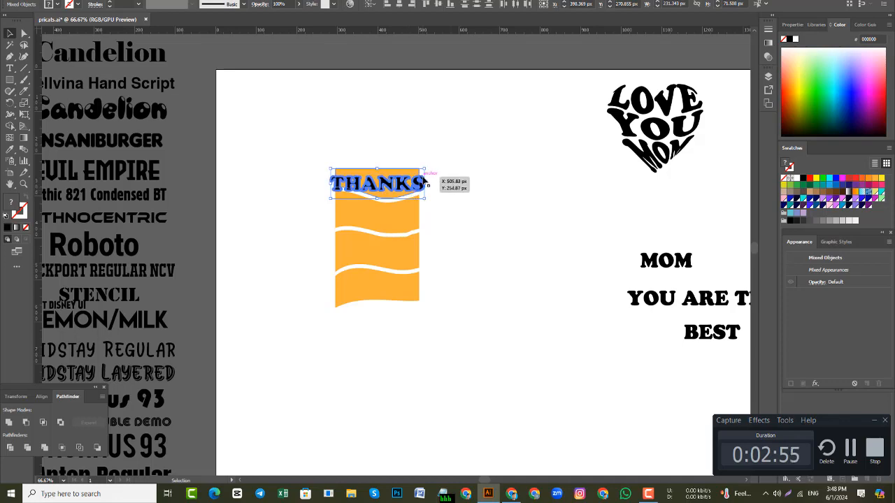
Step: Scale the THANKS text down proportionally about its centre until it fits inside the top band's width
scroll(447, 185, "up", 3)
left_click(364, 185)
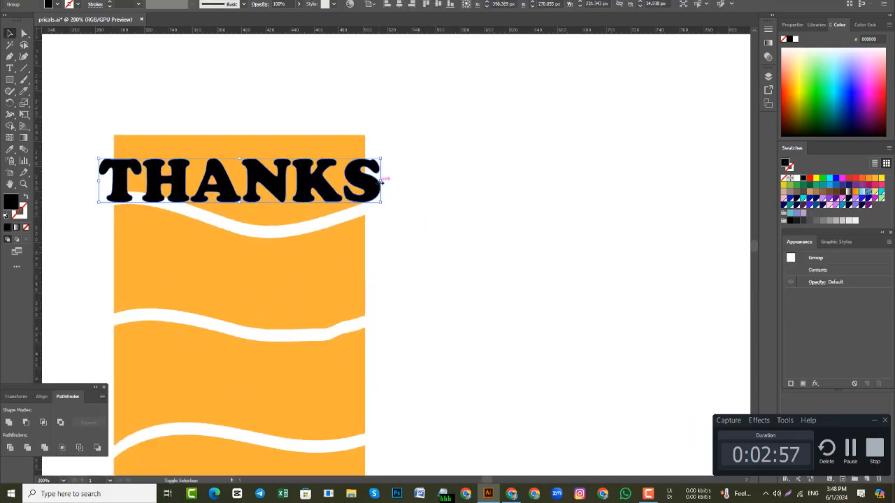
left_click_drag(380, 180, 457, 180)
left_click_drag(341, 125, 378, 192)
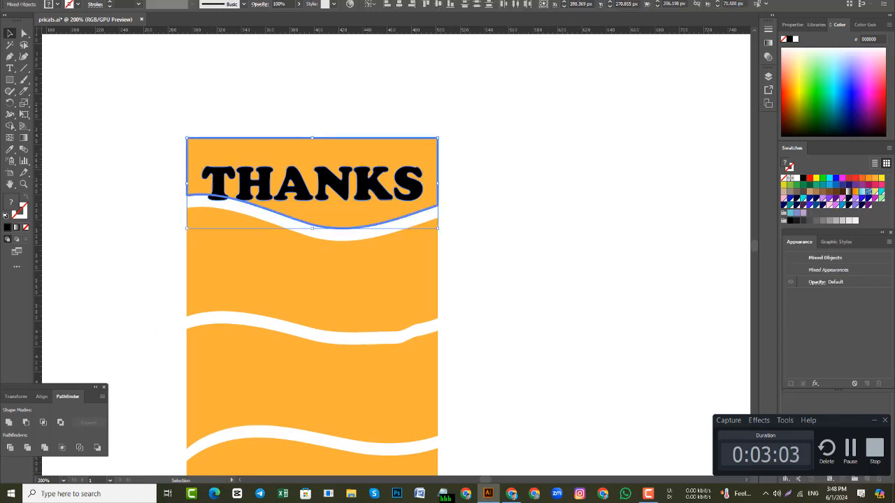
left_click(145, 0)
mouse_move(176, 79)
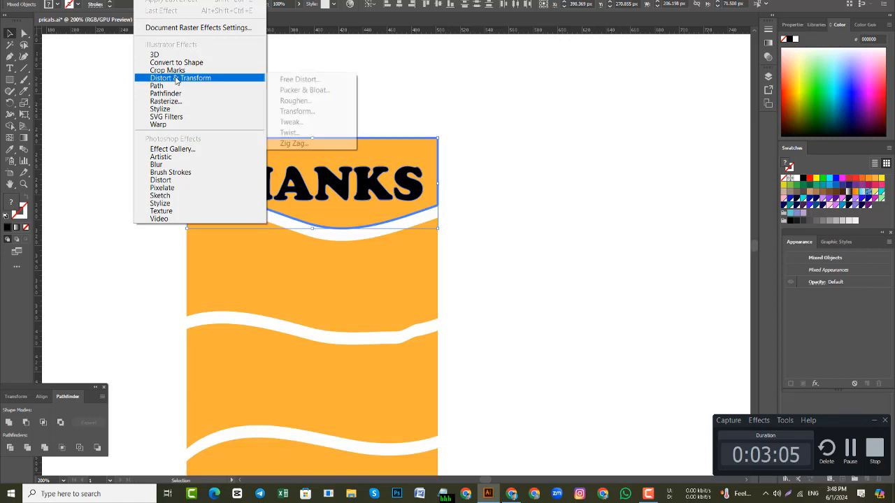
mouse_move(210, 125)
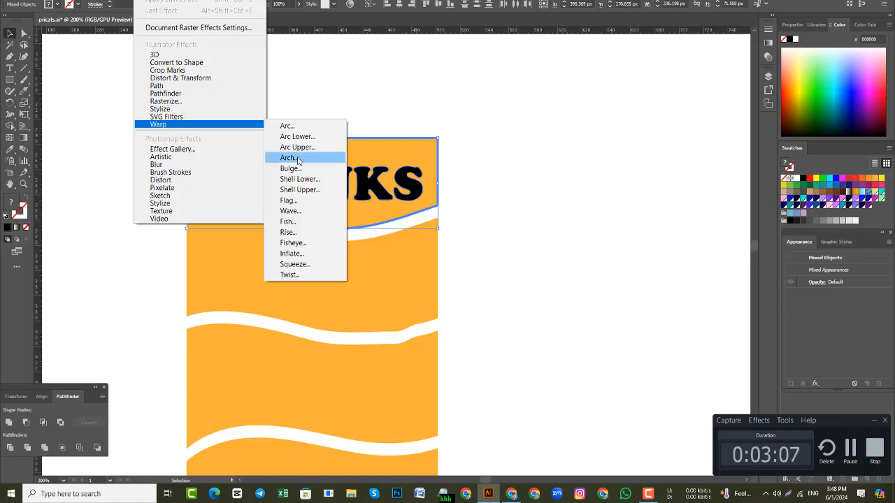
left_click(307, 205)
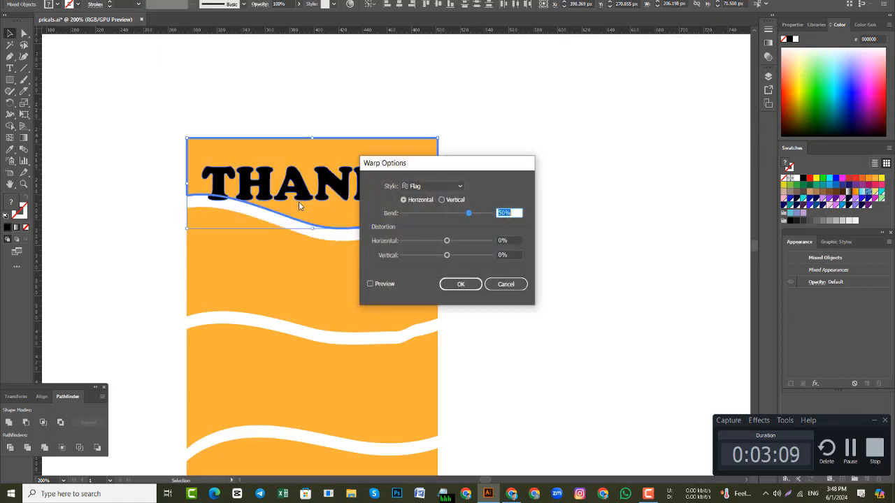
left_click(370, 284)
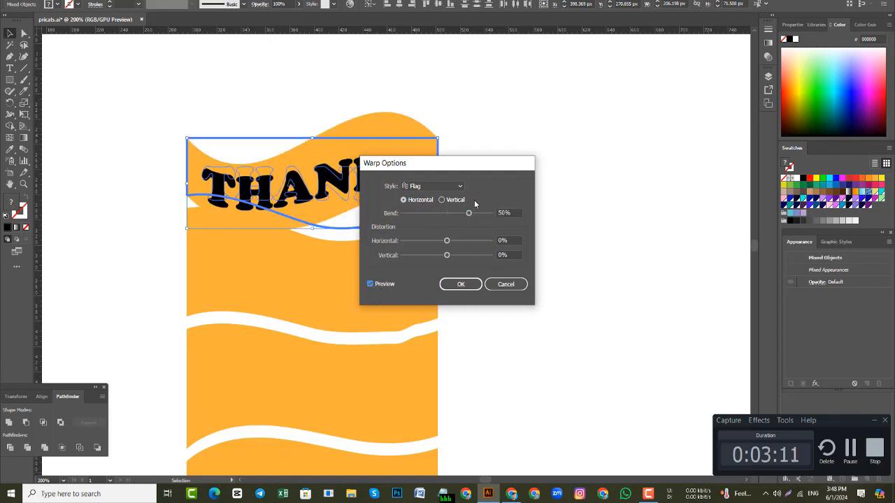
left_click_drag(492, 166, 607, 160)
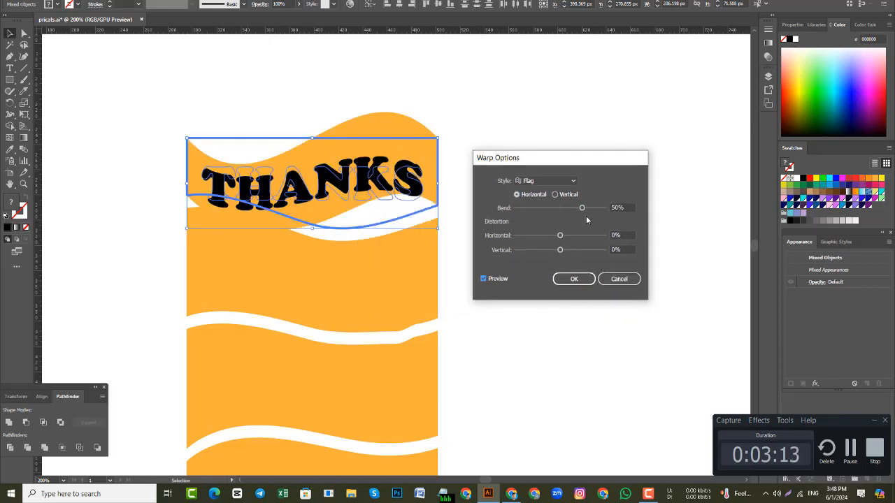
left_click_drag(583, 208, 588, 210)
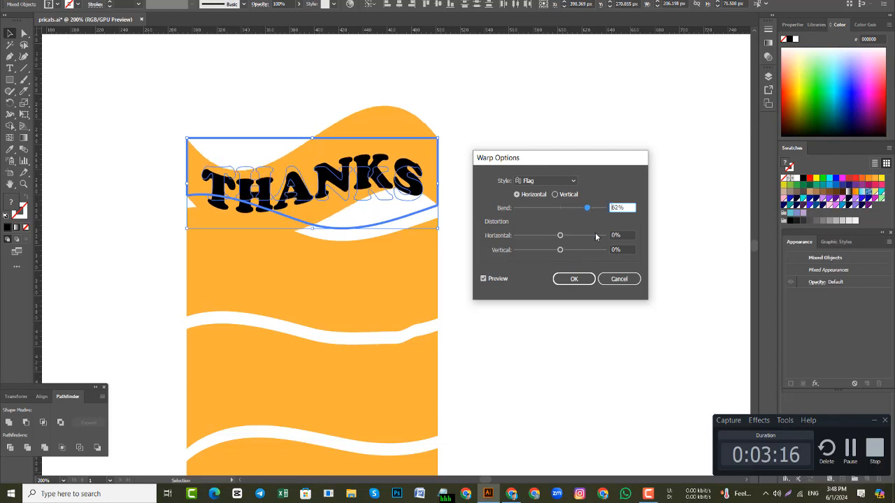
left_click(608, 279)
Step: Move the THANKS text off the top orange band into the empty space to the right of the bands
left_click(461, 205)
left_click_drag(397, 195, 680, 175)
left_click_drag(595, 162, 616, 148)
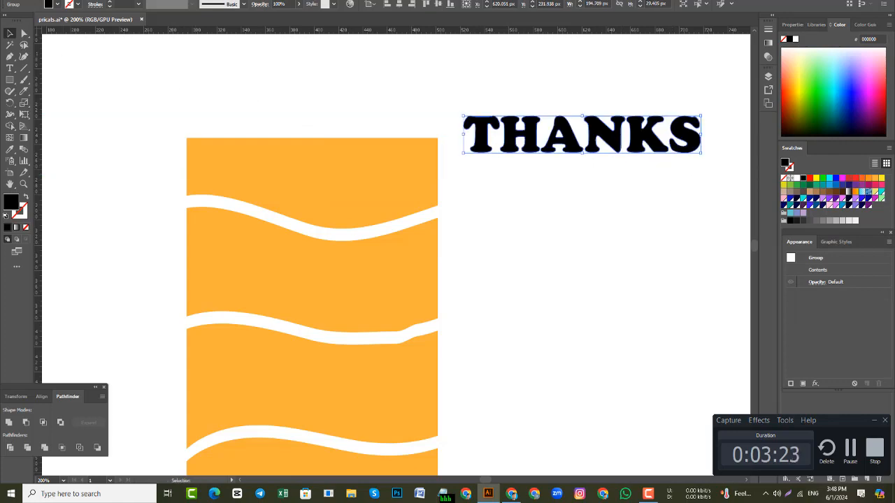
left_click(61, 0)
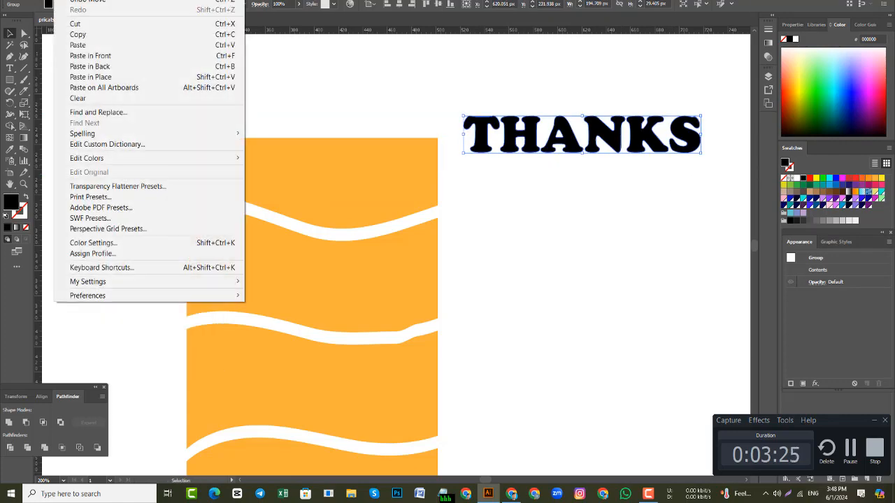
mouse_move(84, 2)
mouse_move(134, 261)
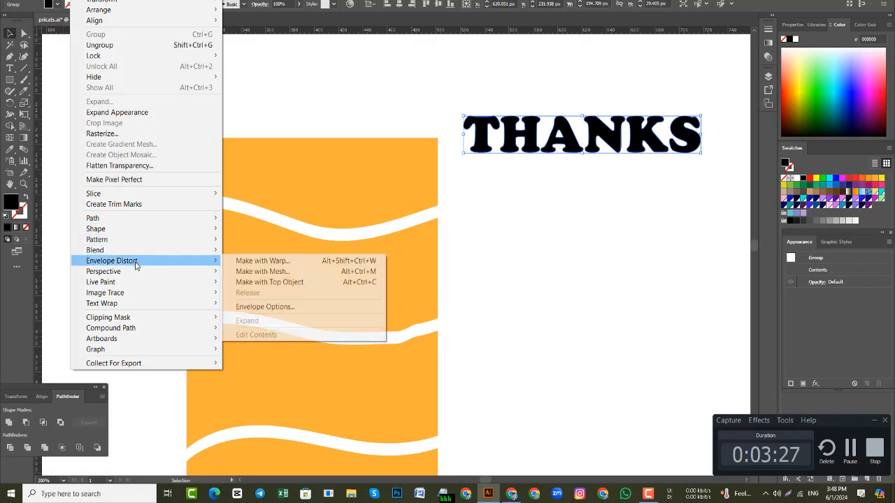
mouse_move(196, 273)
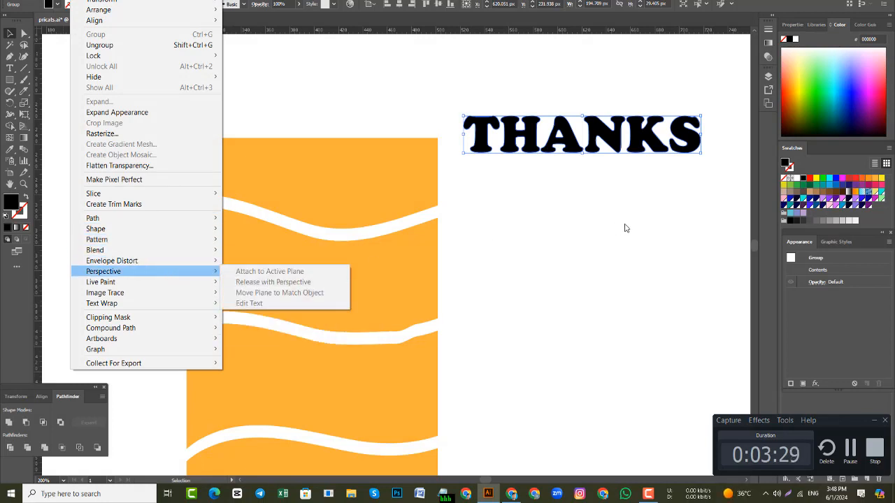
left_click(521, 230)
Step: Bring the top orange band to the front of the stacking order, above the THANKS text
scroll(532, 297, "down", 1, "alt")
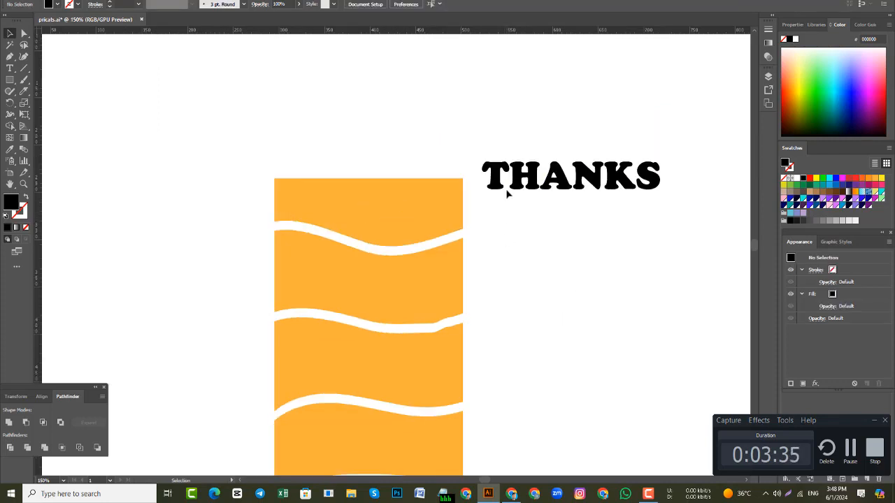
left_click_drag(370, 146, 450, 224)
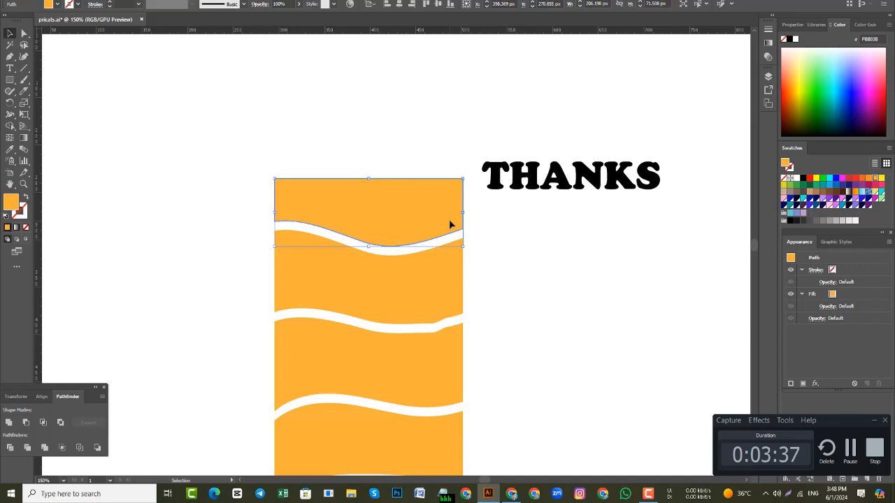
right_click(449, 224)
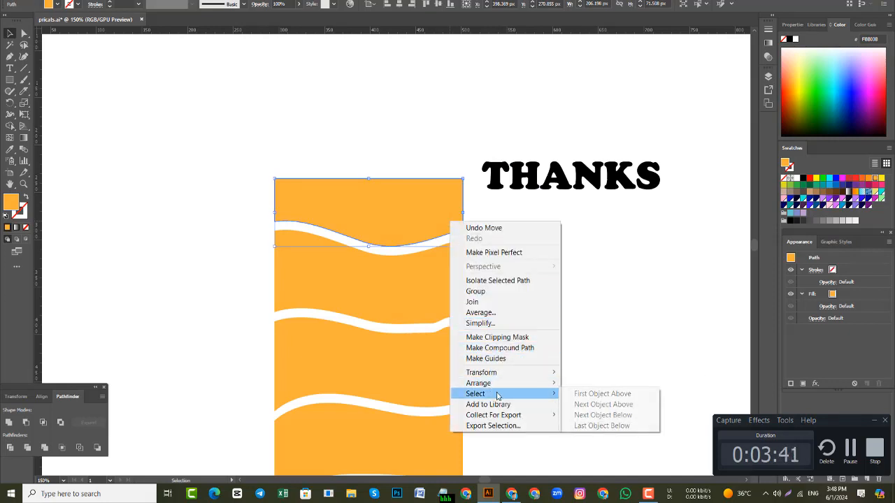
left_click(594, 384)
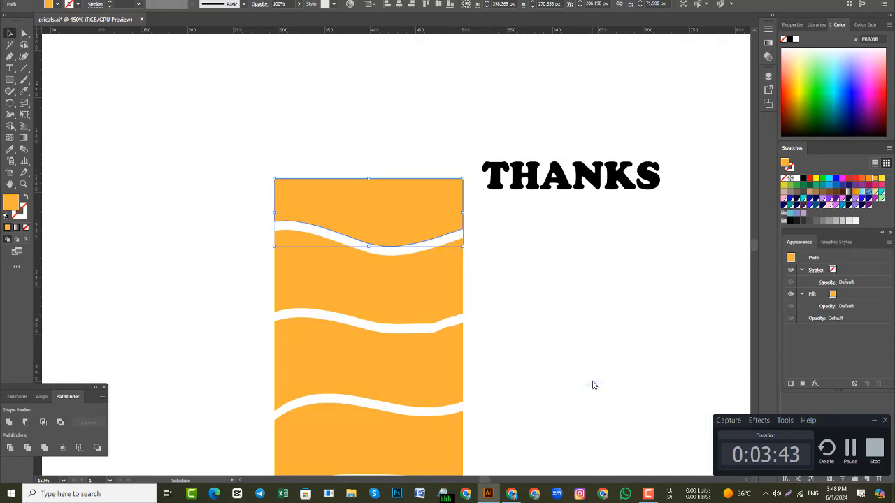
Step: Fit the THANKS text into the top orange band with Envelope Distort, using the band as the top object
left_click_drag(468, 109, 589, 179)
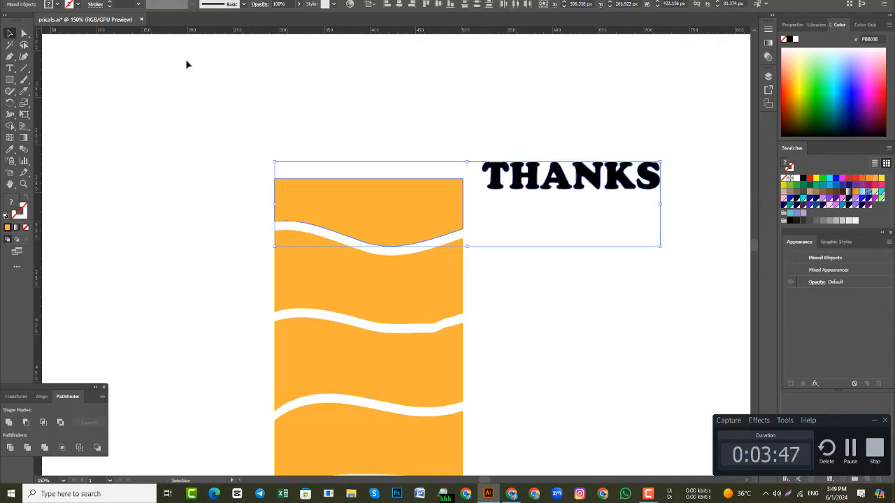
left_click(82, 1)
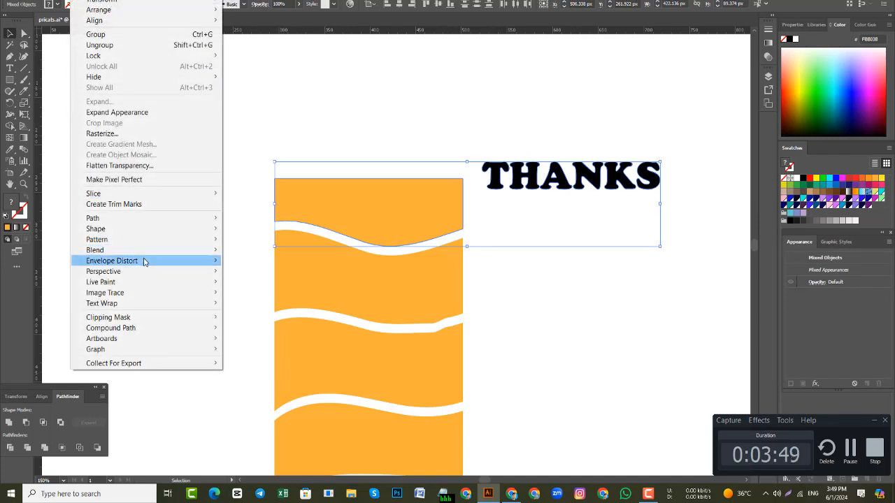
mouse_move(144, 263)
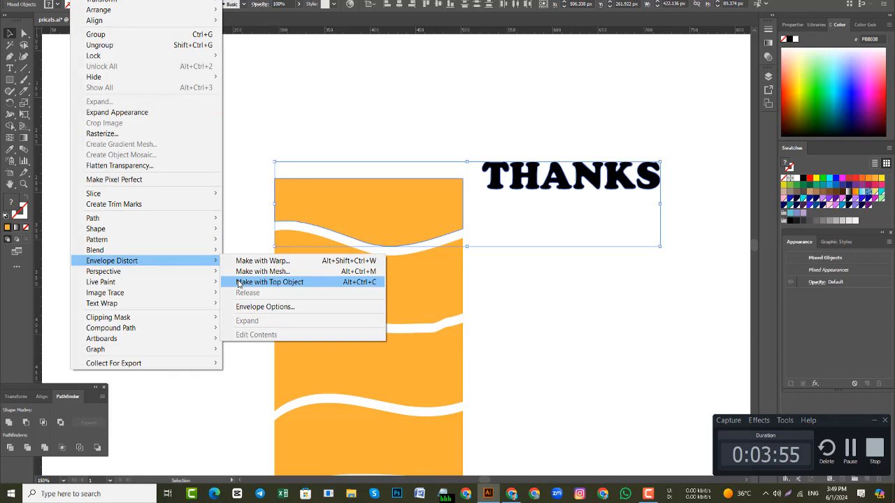
left_click(241, 283)
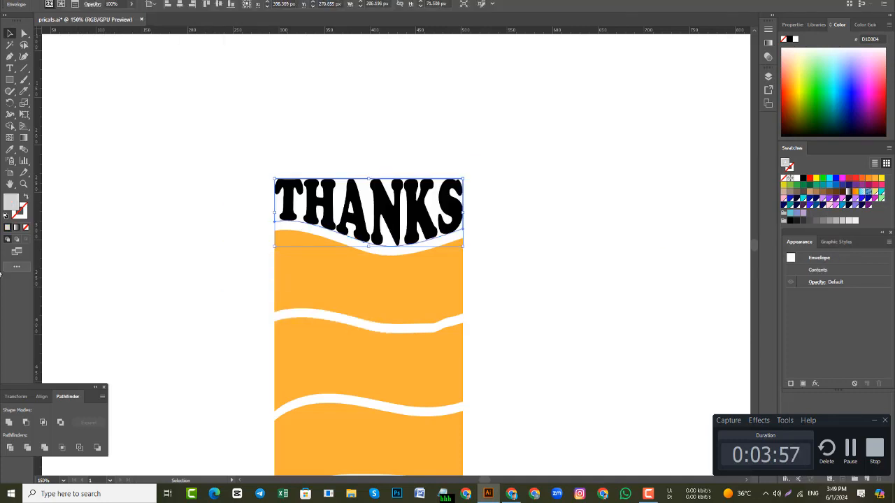
left_click(556, 255)
Step: Bring the orange band directly below THANKS to the front of the stacking order
scroll(403, 257, "down", 1)
left_click_drag(551, 272, 423, 265)
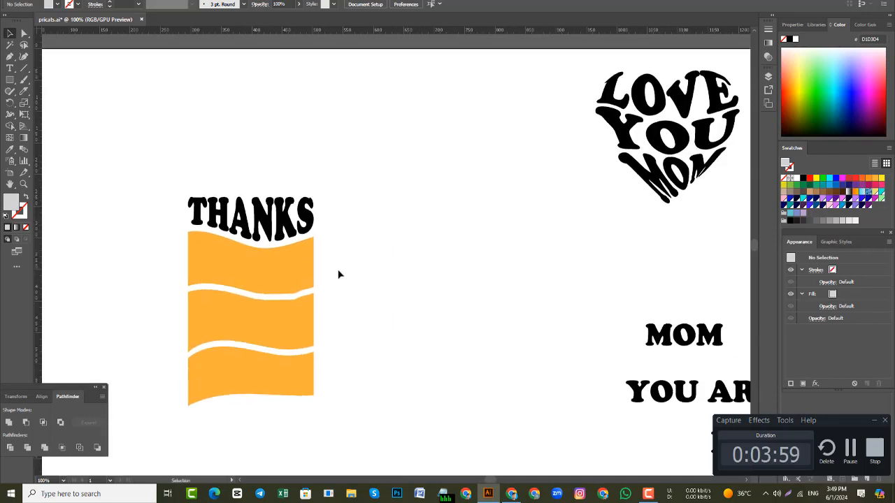
left_click(304, 273)
right_click(304, 275)
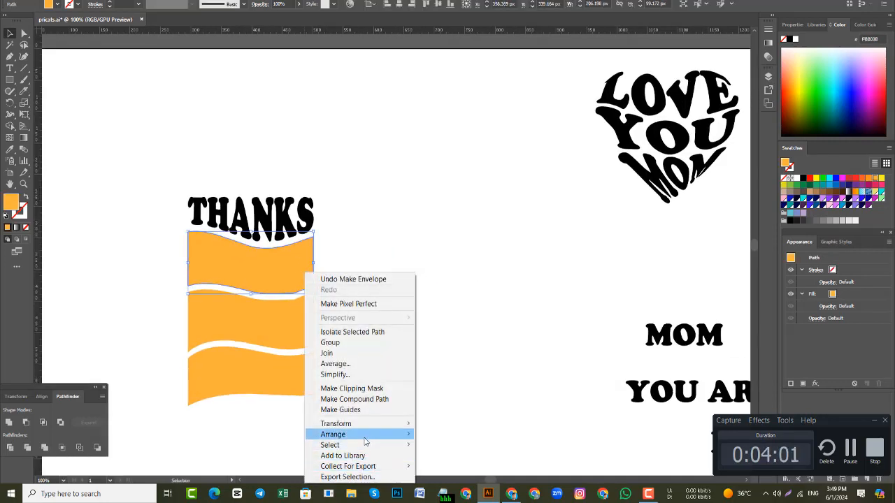
mouse_move(366, 438)
left_click(451, 435)
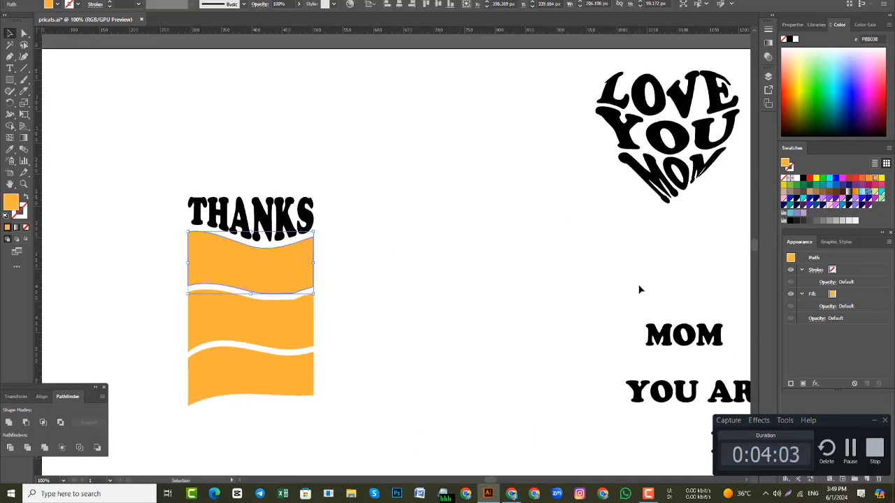
Step: Fit the MOM text into the orange band below THANKS with Envelope Distort, using the band as the top object
left_click_drag(639, 290, 720, 350)
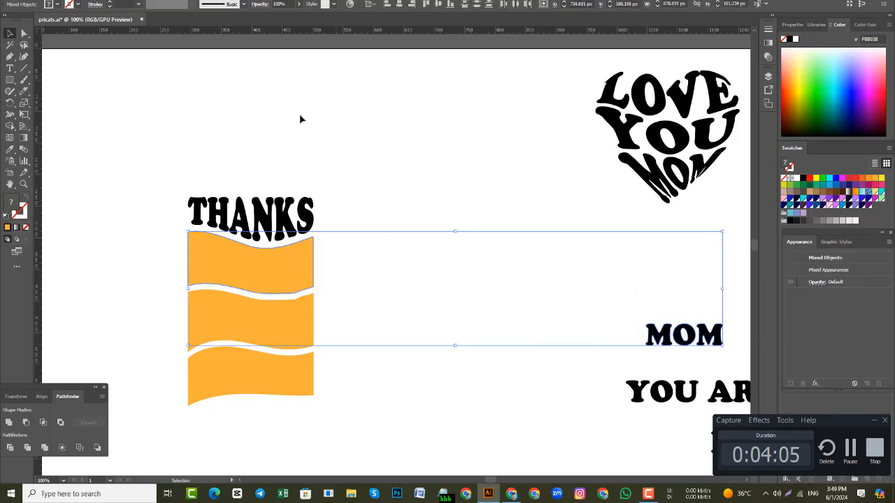
left_click(83, 0)
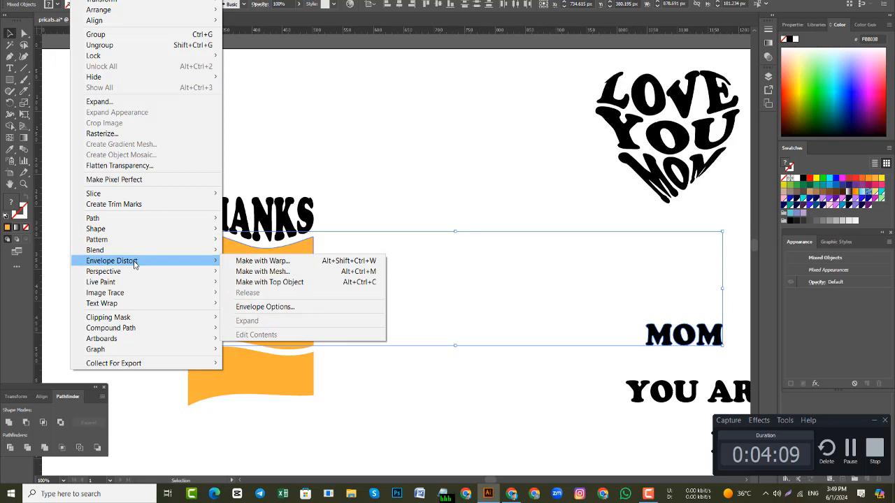
left_click(249, 285)
left_click(404, 319)
Step: Fit the YOU ARE THE text into the orange band below MOM with Envelope Distort, using the band as the top object
left_click_drag(404, 319, 485, 279)
scroll(458, 270, "down", 1)
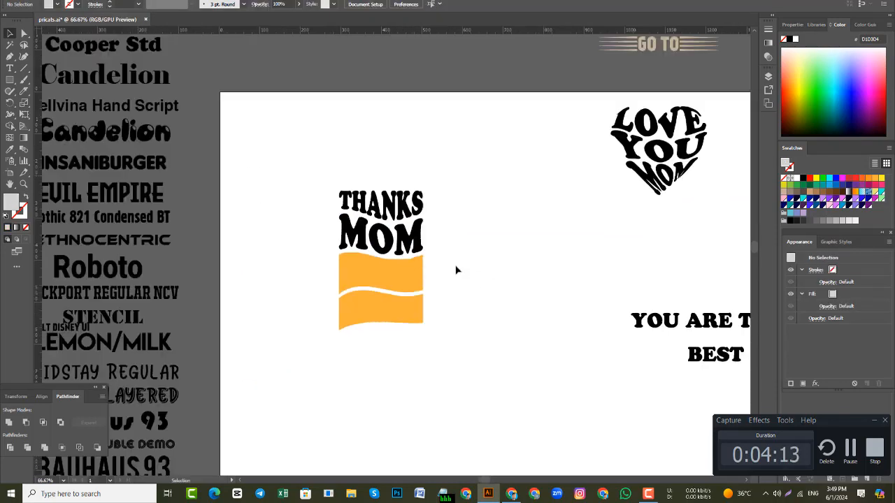
scroll(455, 270, "down", 1)
left_click_drag(605, 252, 614, 330)
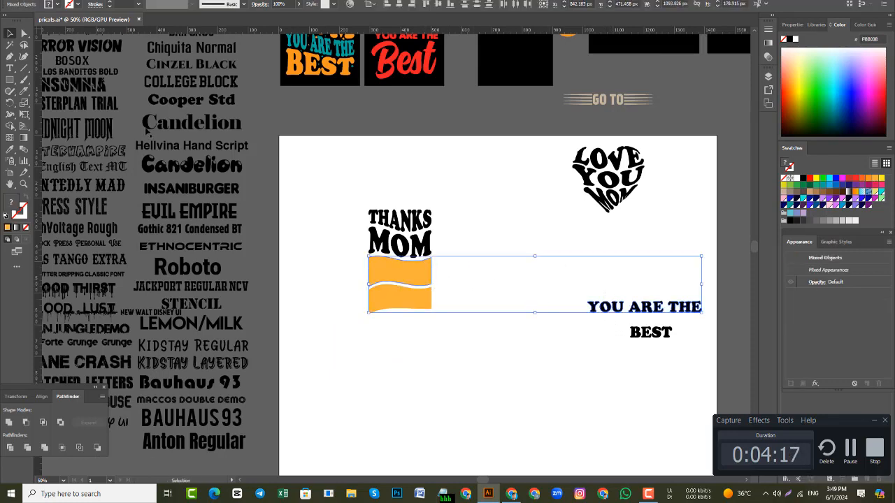
left_click(106, 4)
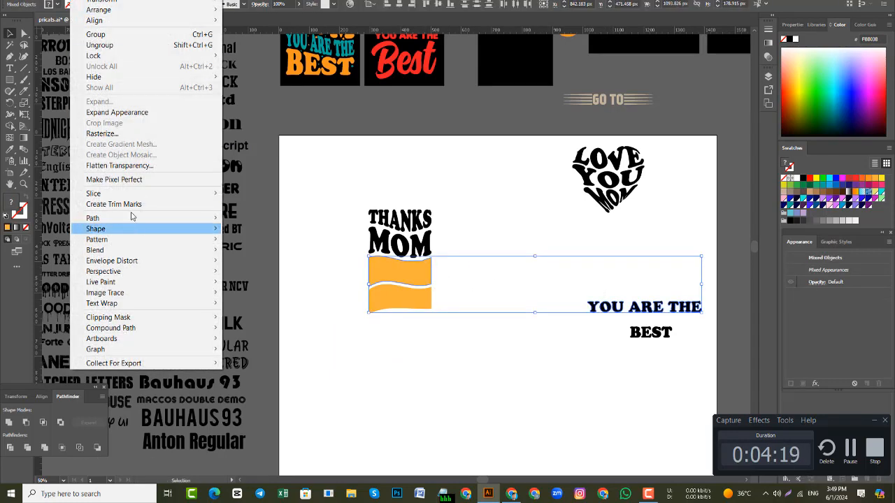
mouse_move(149, 260)
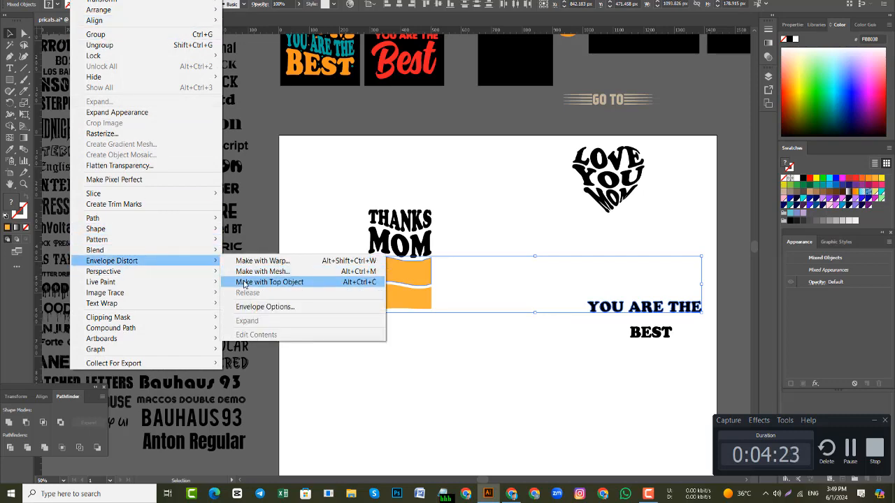
left_click(270, 282)
Step: Fit the BEST text into the last orange band with Envelope Distort, using the band as the top object
left_click(420, 300)
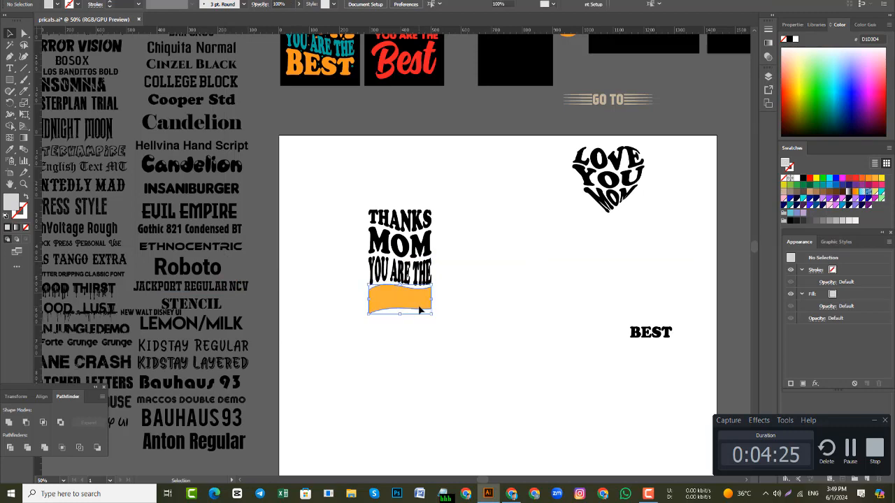
left_click(650, 334, "shift")
left_click(81, 1)
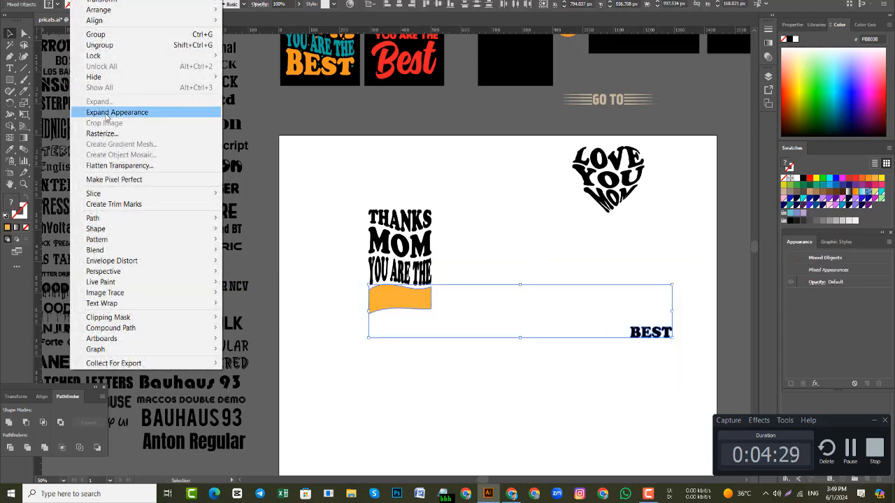
mouse_move(130, 261)
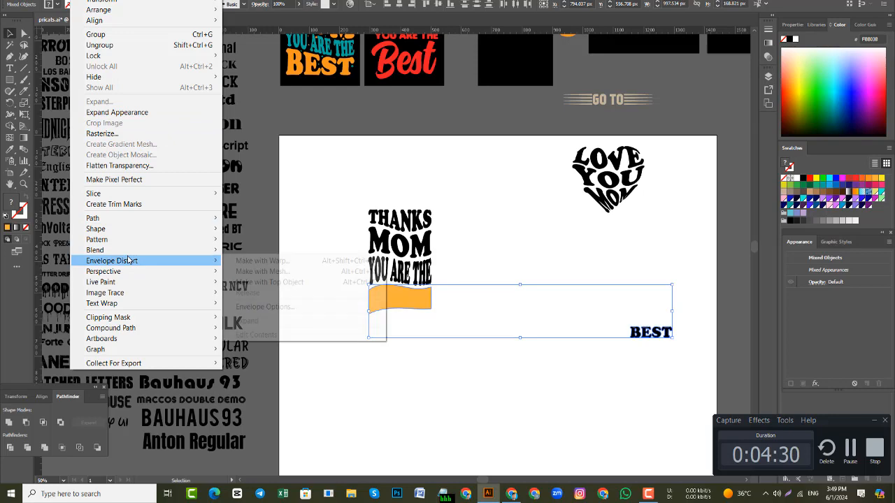
left_click(266, 282)
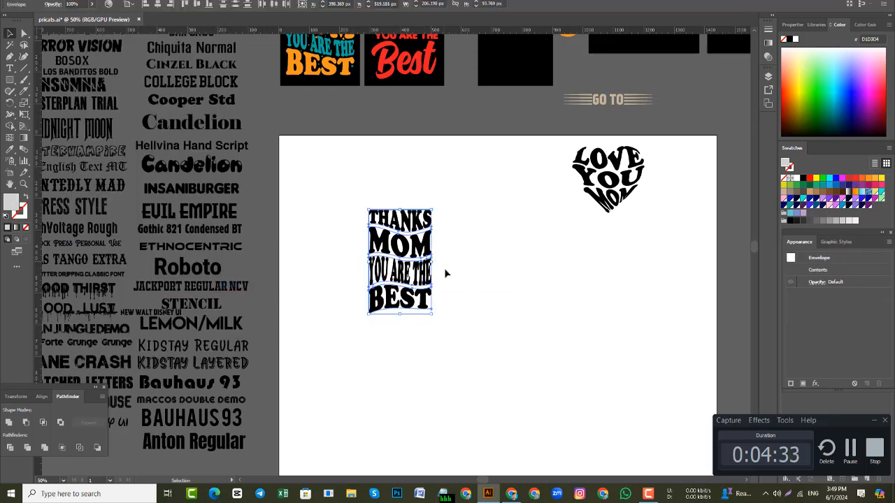
Step: Expand the four warped words' envelopes into editable shapes, with Object and Fill included
left_click(79, 1)
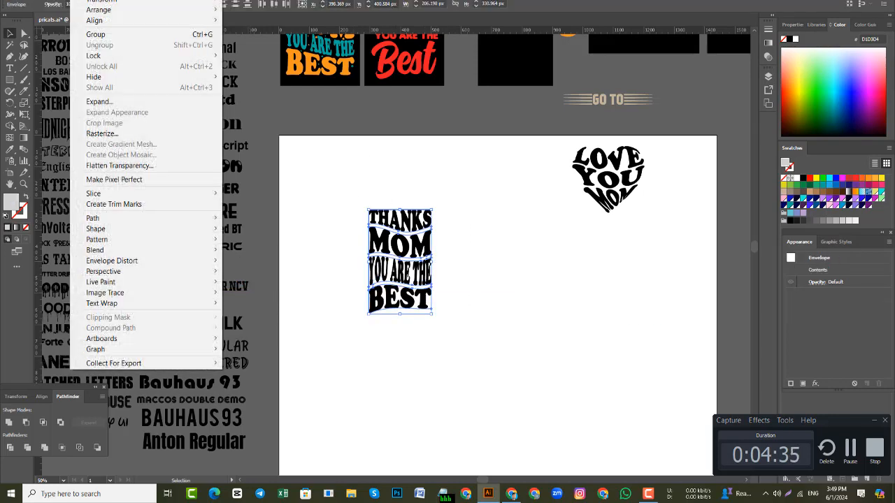
left_click(118, 102)
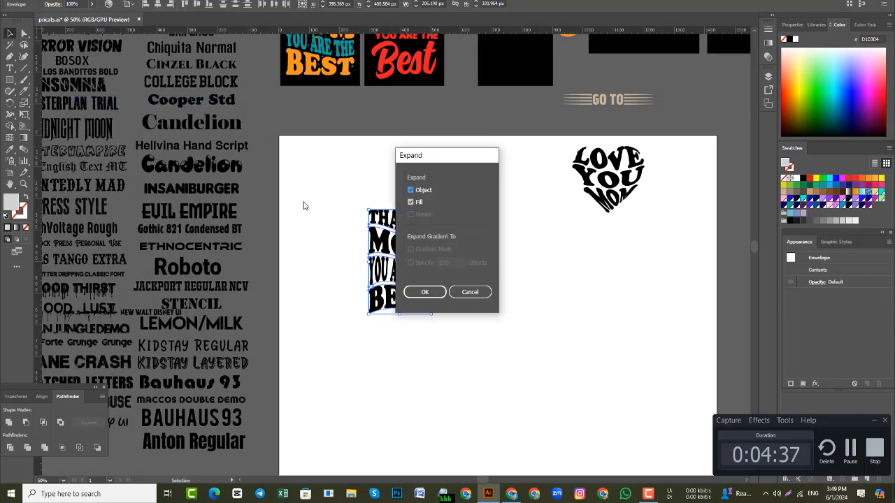
left_click(424, 292)
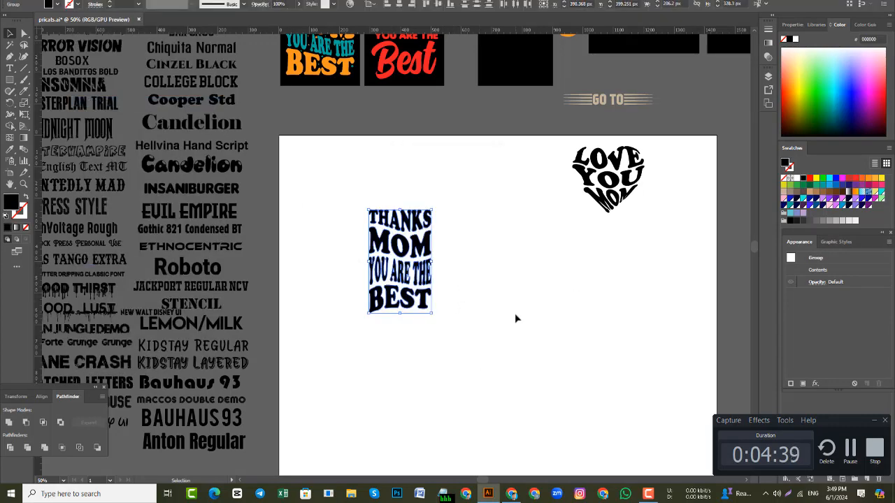
Step: Stretch the THANKS MOM YOU ARE THE BEST text group horizontally to about 245 px wide, keeping its height
left_click_drag(435, 263, 443, 262)
left_click(496, 297)
scroll(449, 287, "up", 2)
left_click_drag(301, 122, 439, 334)
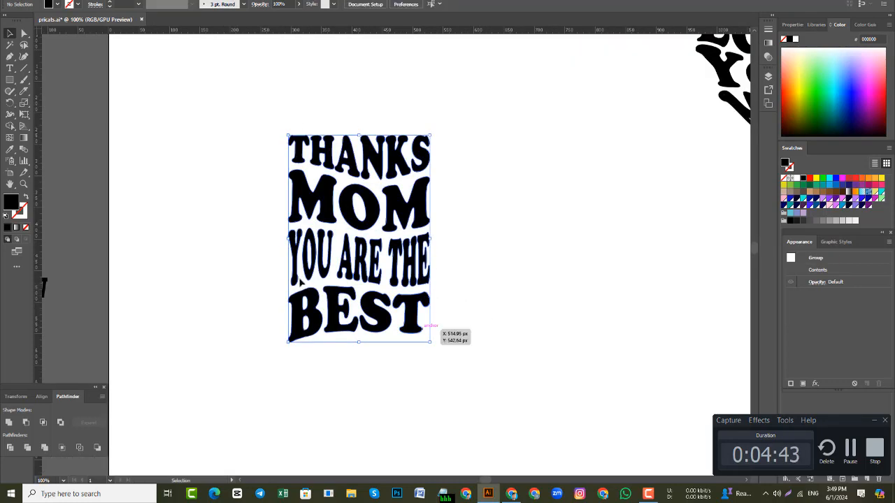
left_click_drag(287, 239, 280, 236)
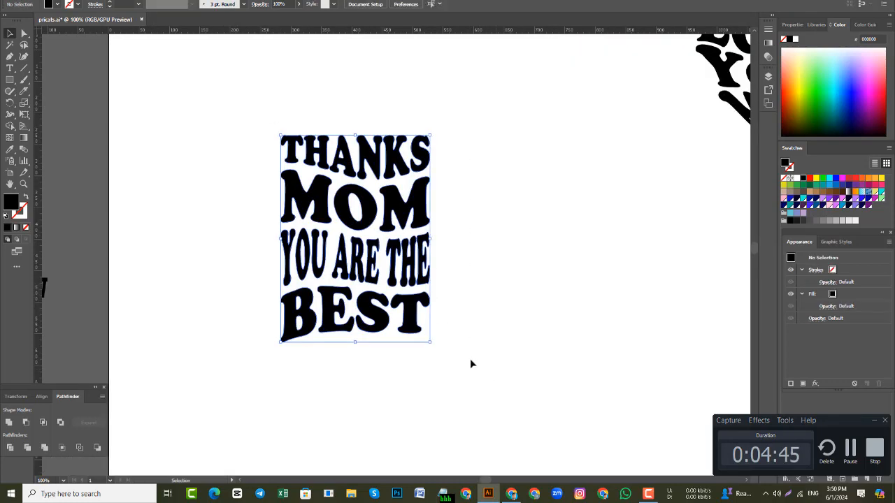
Step: Scale the THANKS MOM YOU ARE THE BEST group down proportionally to about 213 by 285 px
left_click_drag(429, 342, 419, 329)
left_click_drag(458, 370, 211, 164)
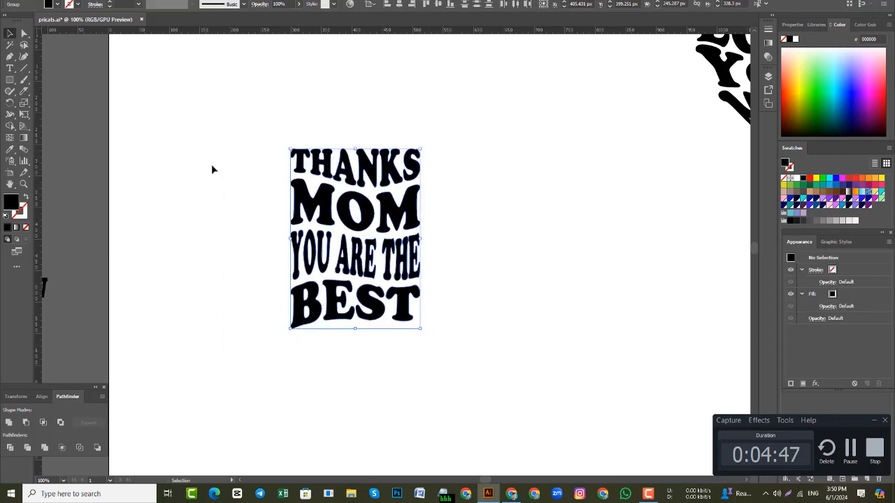
scroll(472, 232, "down", 1)
Step: Delete the heart-shaped LOVE YOU MOM text from the artboard
left_click(503, 277)
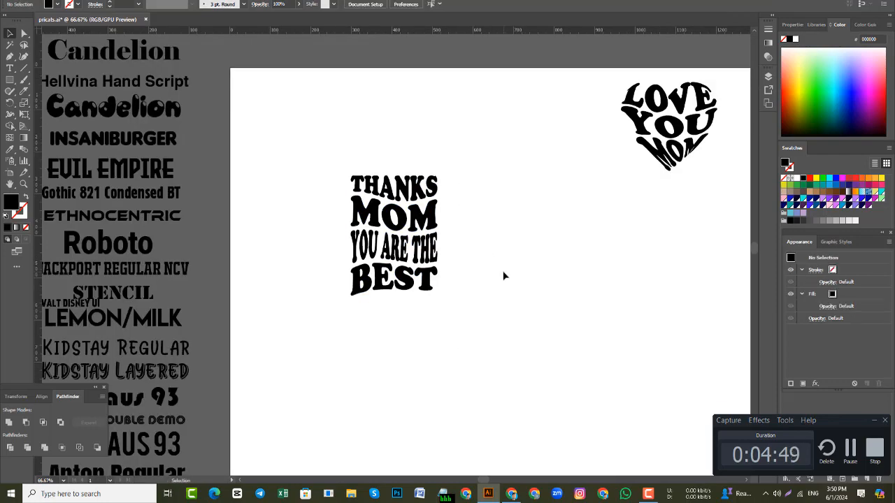
left_click(643, 126)
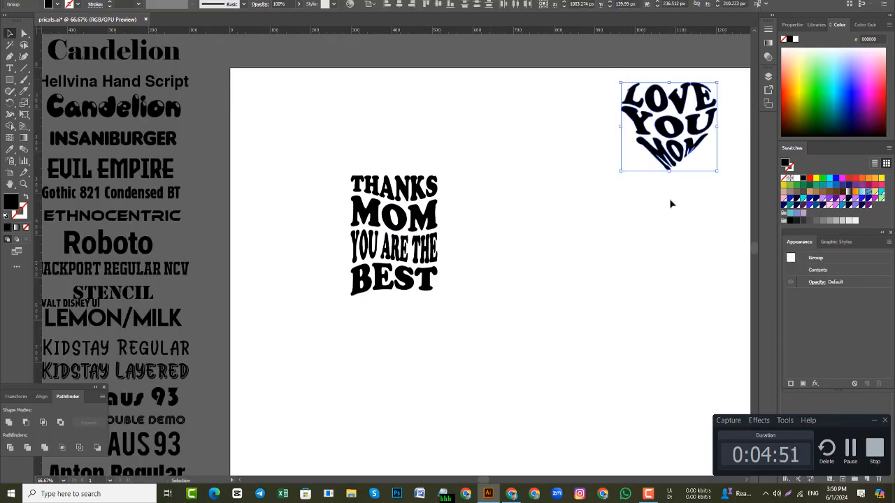
key("Delete")
Step: Move the THANKS MOM YOU ARE THE BEST group toward the artboard's centre, to about X 526 px, Y 382 px
left_click_drag(493, 342, 282, 173)
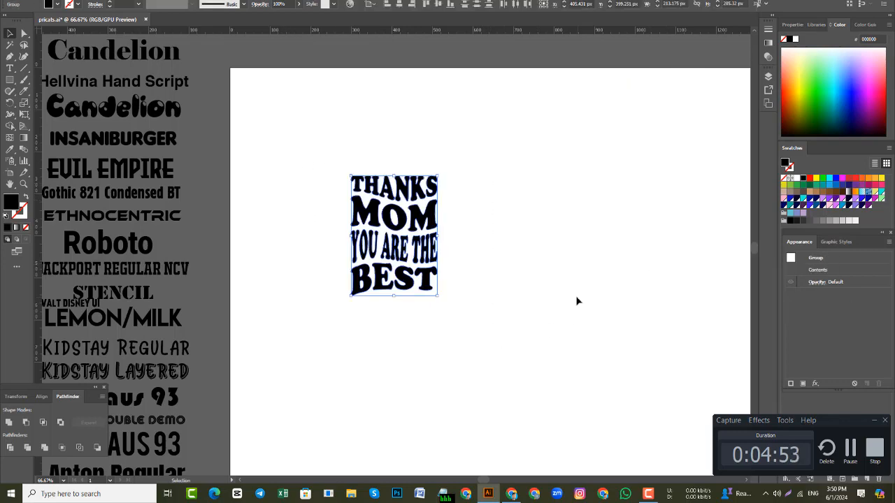
left_click_drag(546, 335, 354, 146)
left_click_drag(429, 228, 478, 218)
left_click(543, 296)
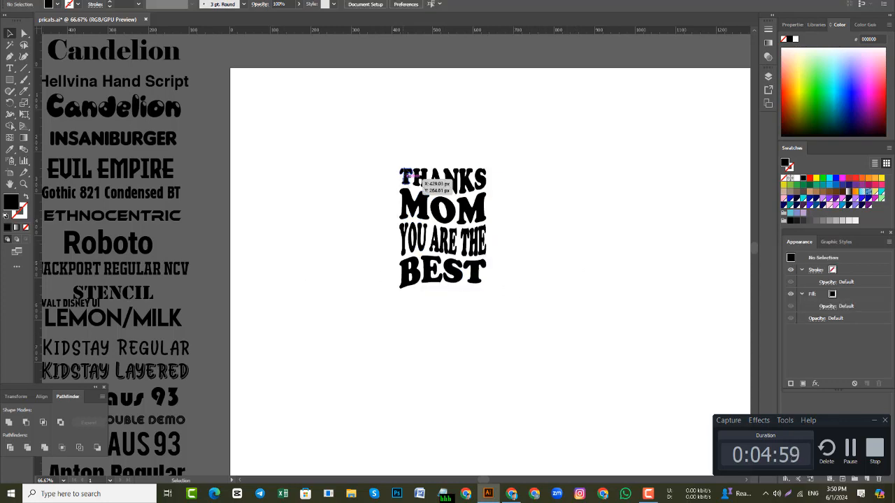
left_click_drag(365, 123, 544, 348)
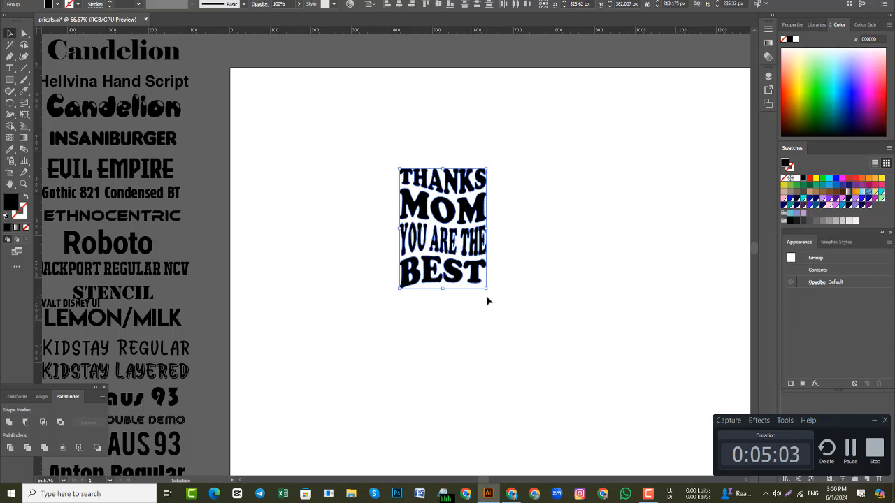
left_click_drag(523, 312, 411, 174)
left_click_drag(392, 137, 356, 145)
left_click_drag(571, 348, 373, 137)
left_click_drag(586, 347, 484, 353)
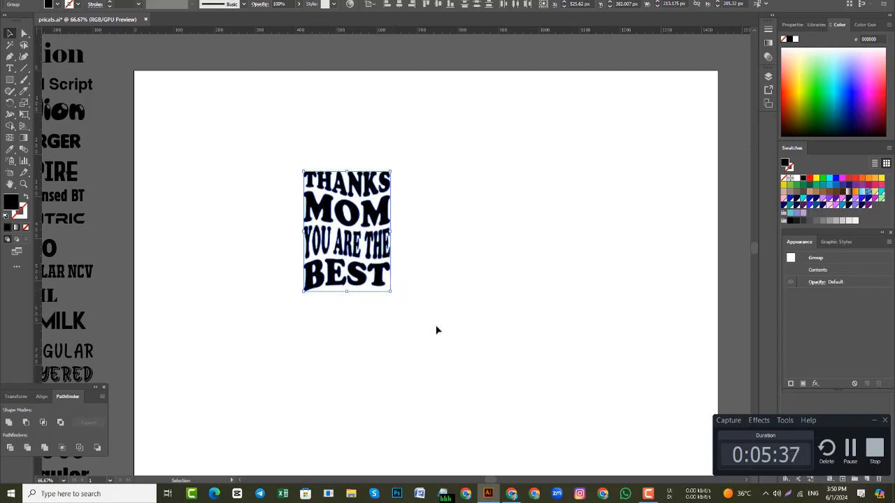
left_click_drag(449, 345, 245, 142)
left_click_drag(282, 133, 435, 337)
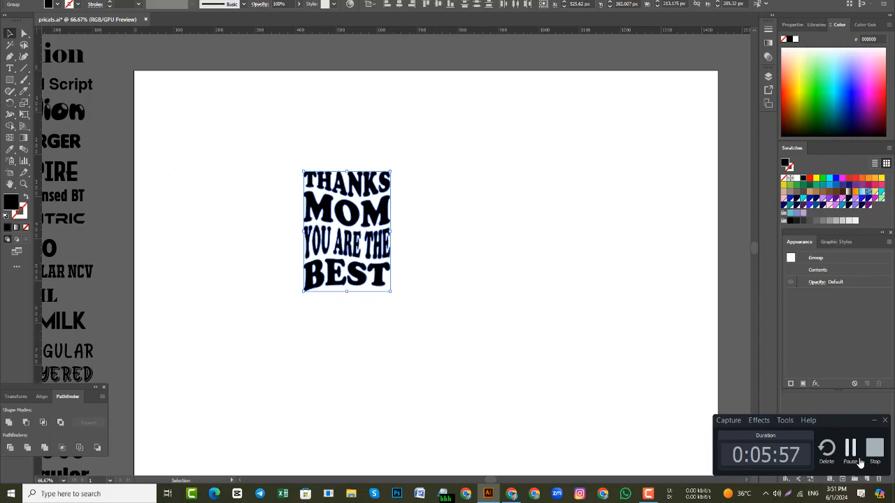